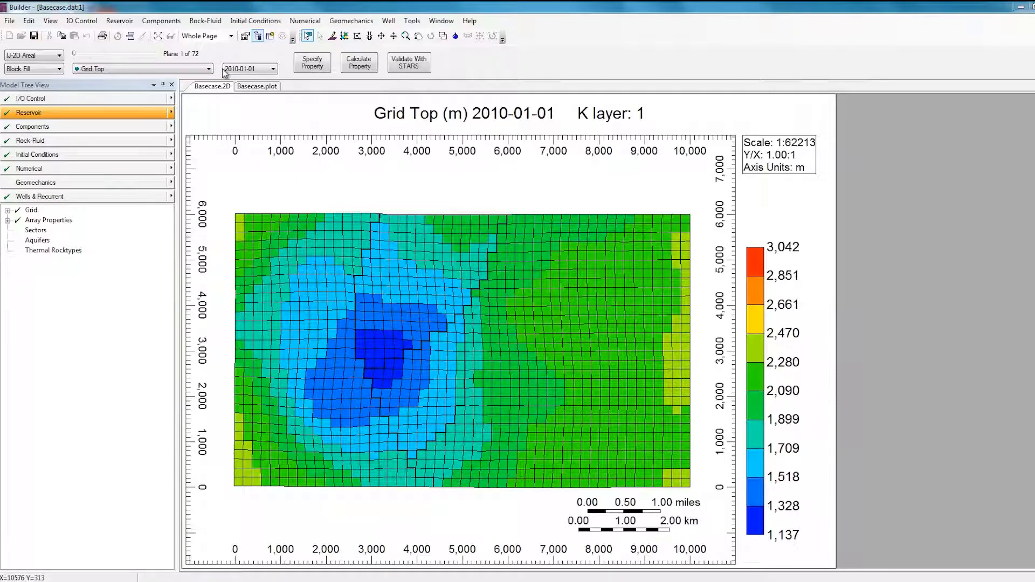
Review the data points and calculation method settings of the Por geostatistical object
{"action": "left_click", "coordinate": [119, 20]}
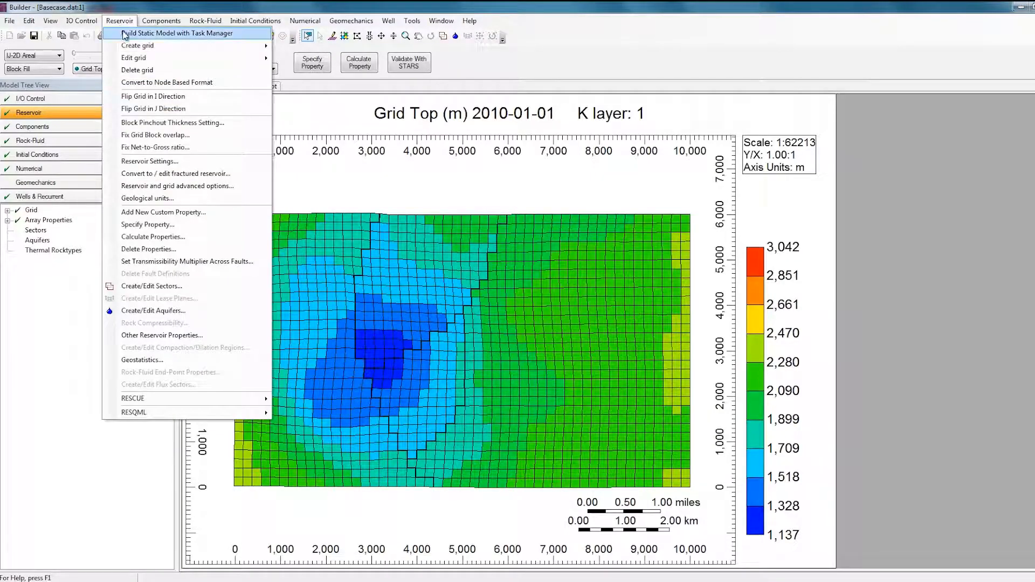
{"action": "left_click", "coordinate": [192, 359]}
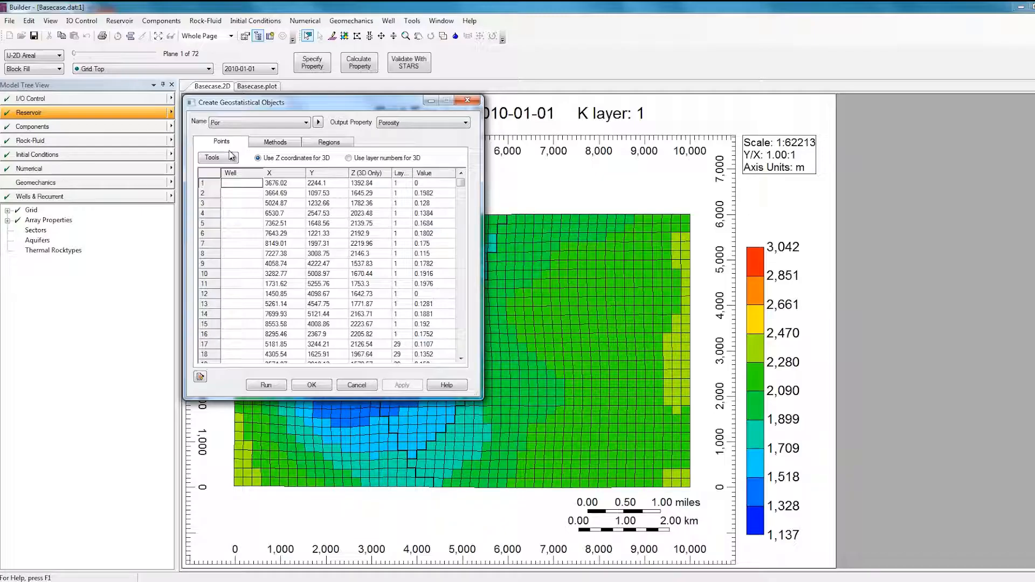
{"action": "left_click", "coordinate": [259, 145]}
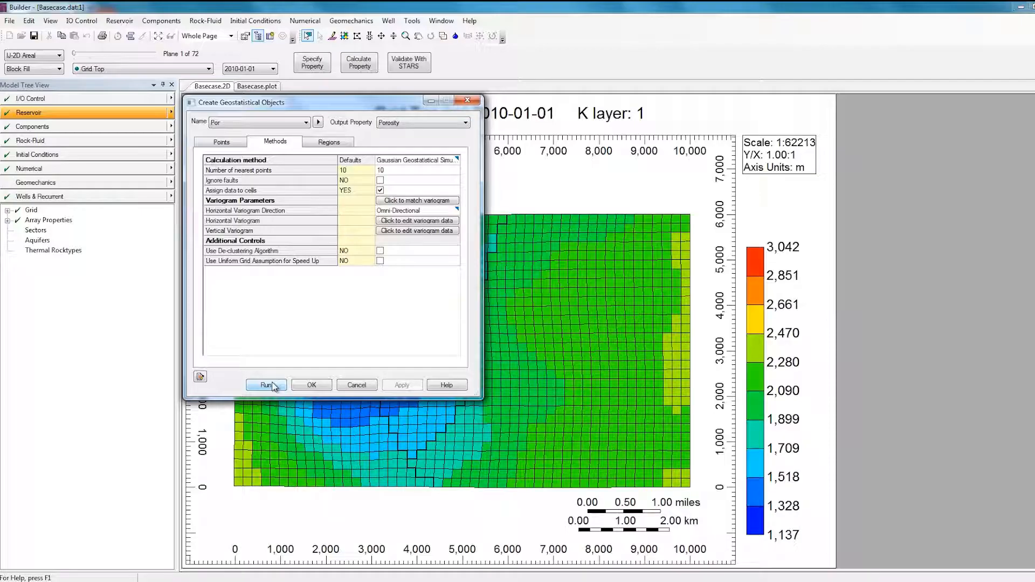
{"action": "left_click", "coordinate": [353, 388]}
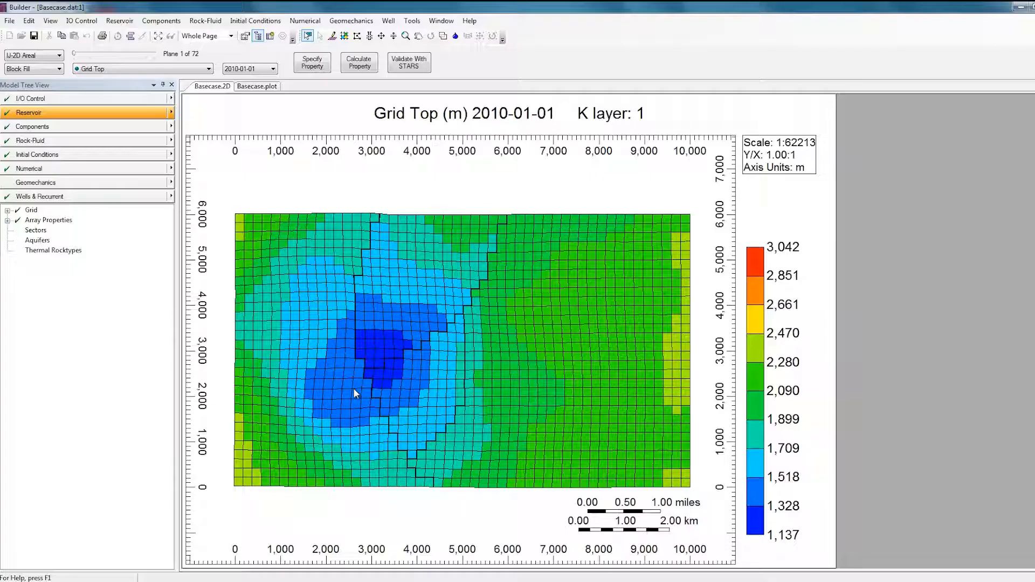
Create a new property calculation script named Porosity
{"action": "left_click", "coordinate": [9, 22]}
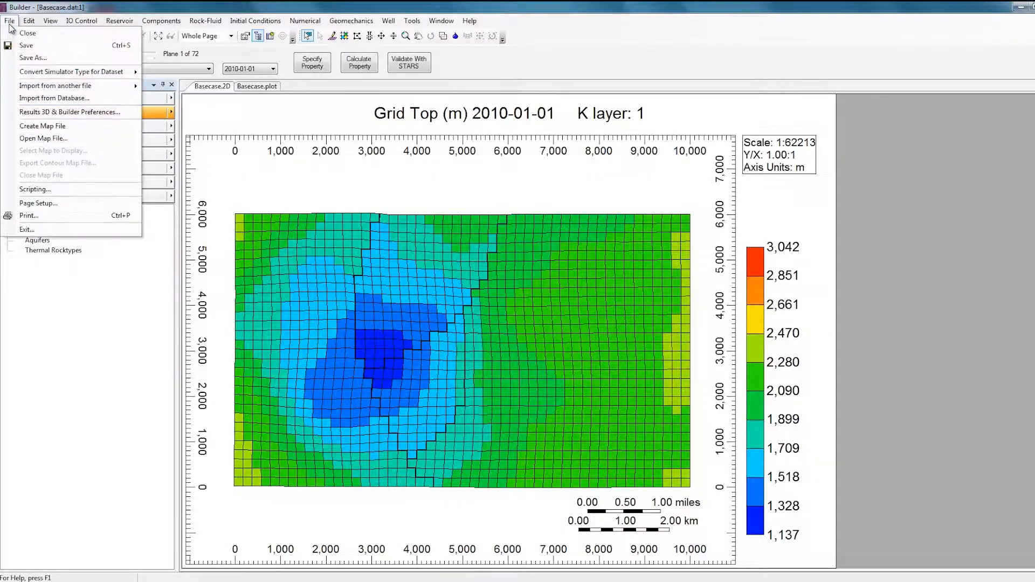
{"action": "left_click", "coordinate": [54, 188]}
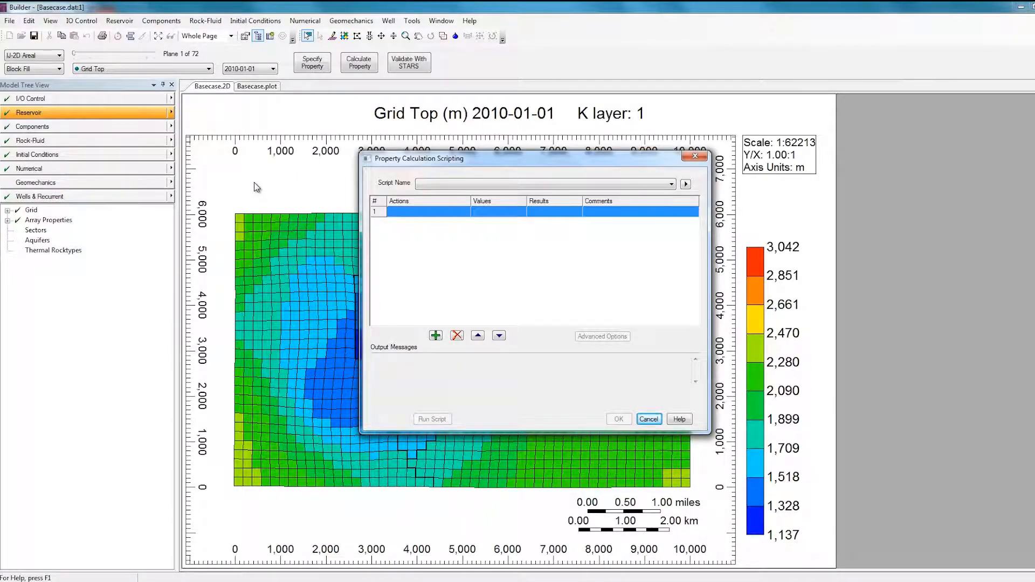
{"action": "left_click", "coordinate": [685, 184]}
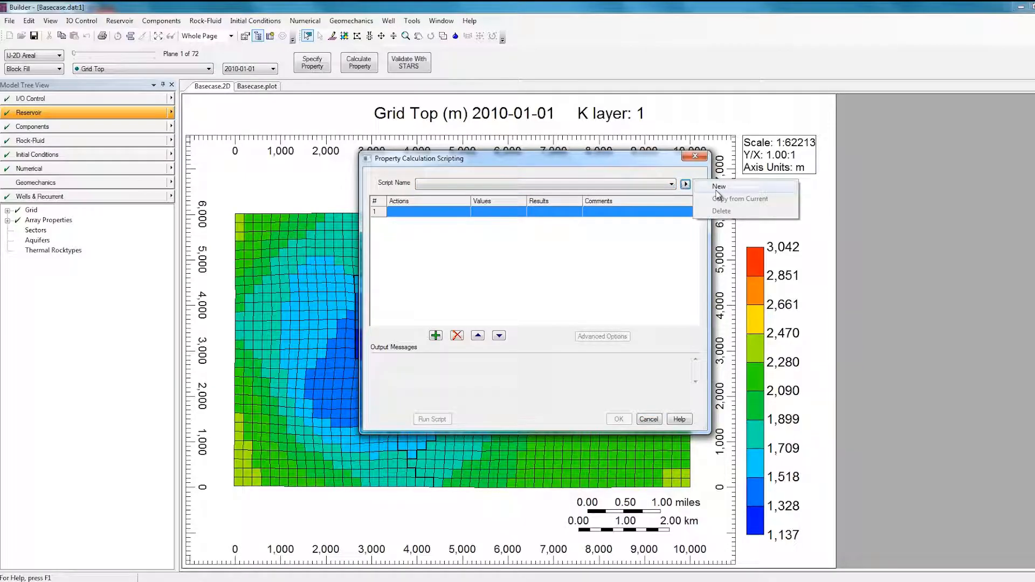
{"action": "left_click", "coordinate": [718, 187]}
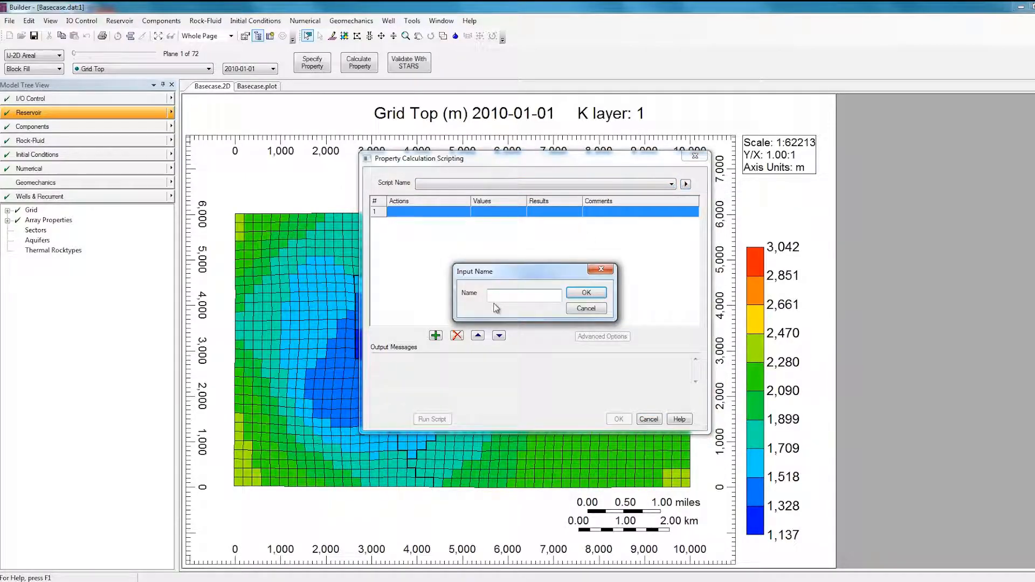
{"action": "type", "text": "Porosity"}
{"action": "left_click", "coordinate": [583, 295]}
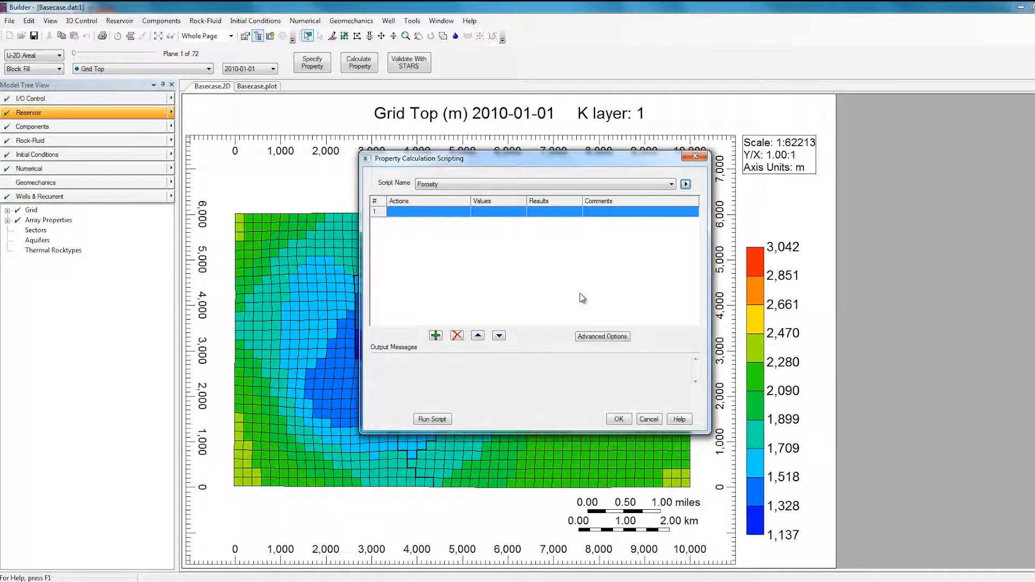
Add a Repeat Action loop to the Porosity script and set it to 10 repetitions
{"action": "right_click", "coordinate": [415, 211]}
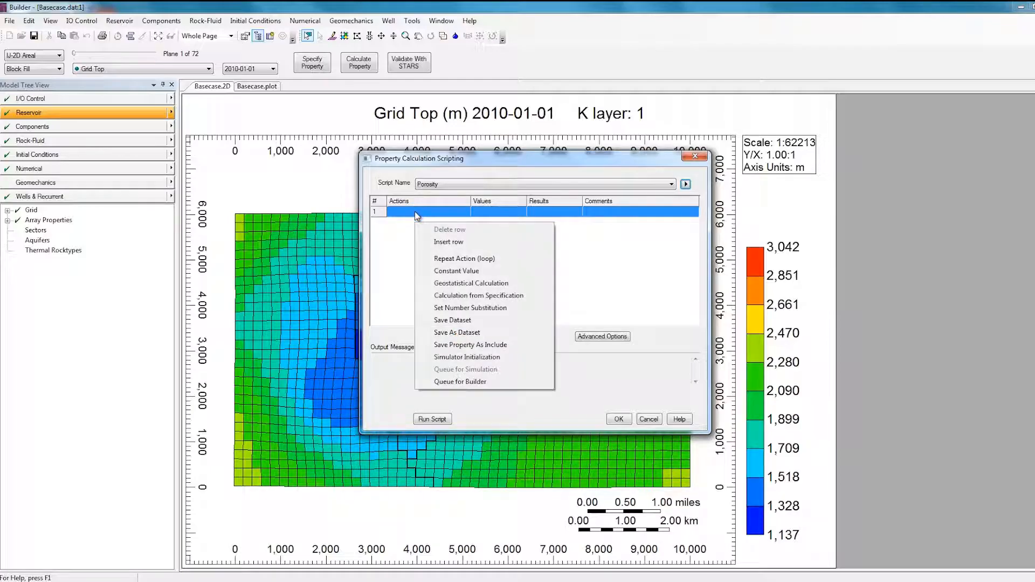
{"action": "left_click", "coordinate": [449, 260]}
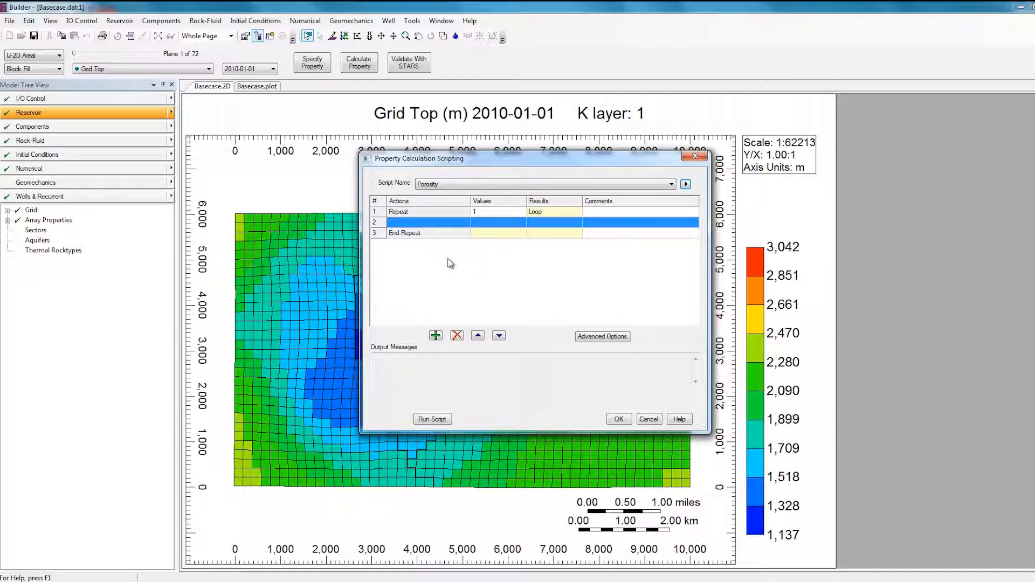
{"action": "left_click", "coordinate": [501, 214]}
{"action": "type", "text": "0"}
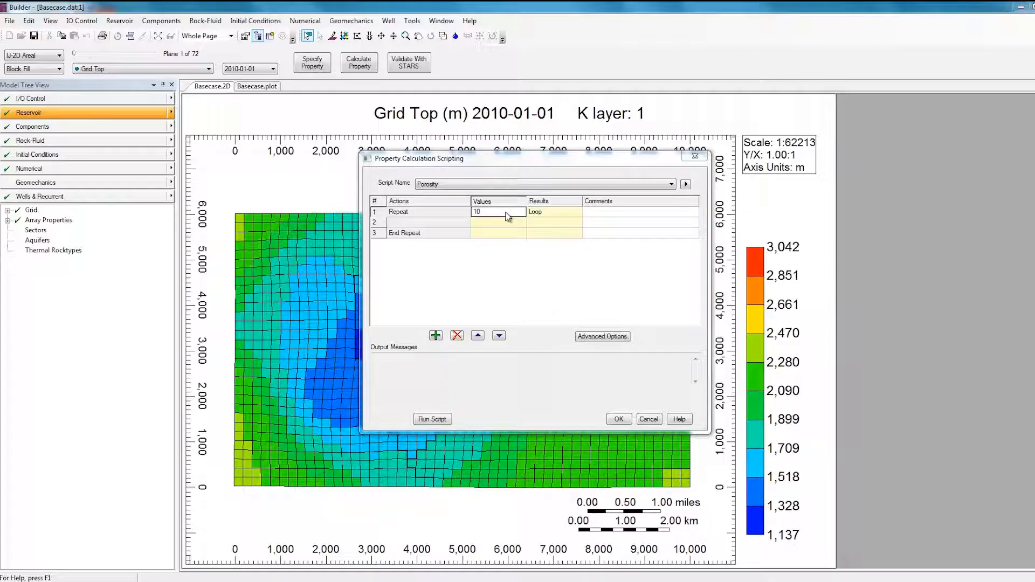
Add a Geostatistical Calculation action inside the repeat loop, using the Por object
{"action": "left_click", "coordinate": [436, 226]}
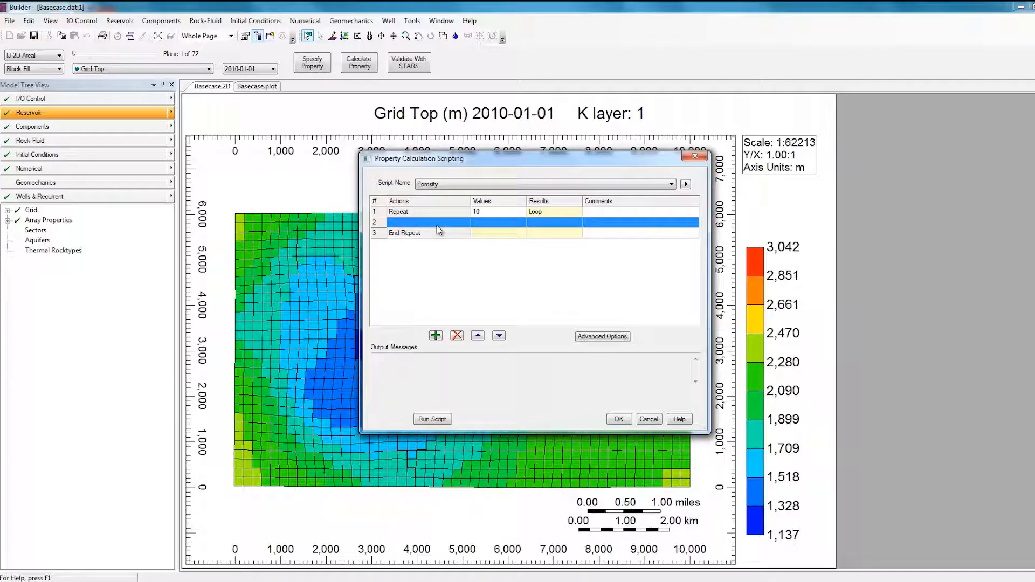
{"action": "right_click", "coordinate": [437, 233]}
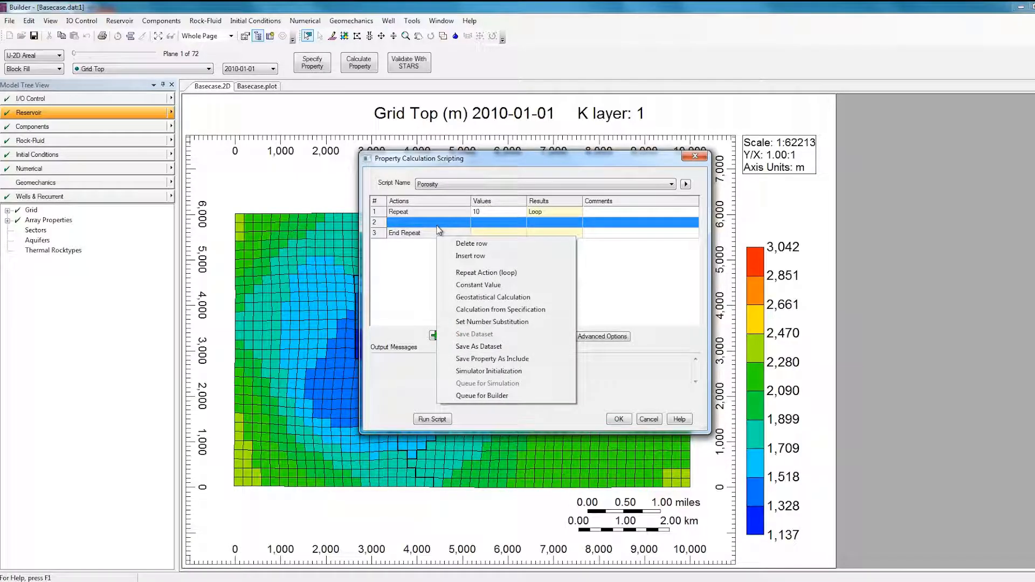
{"action": "left_click", "coordinate": [472, 299]}
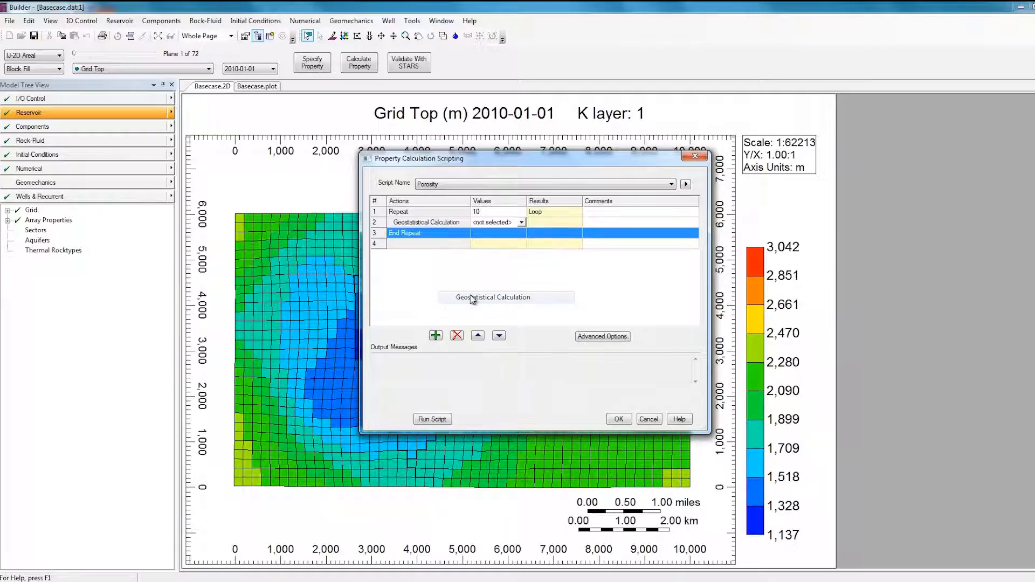
{"action": "left_click", "coordinate": [499, 222]}
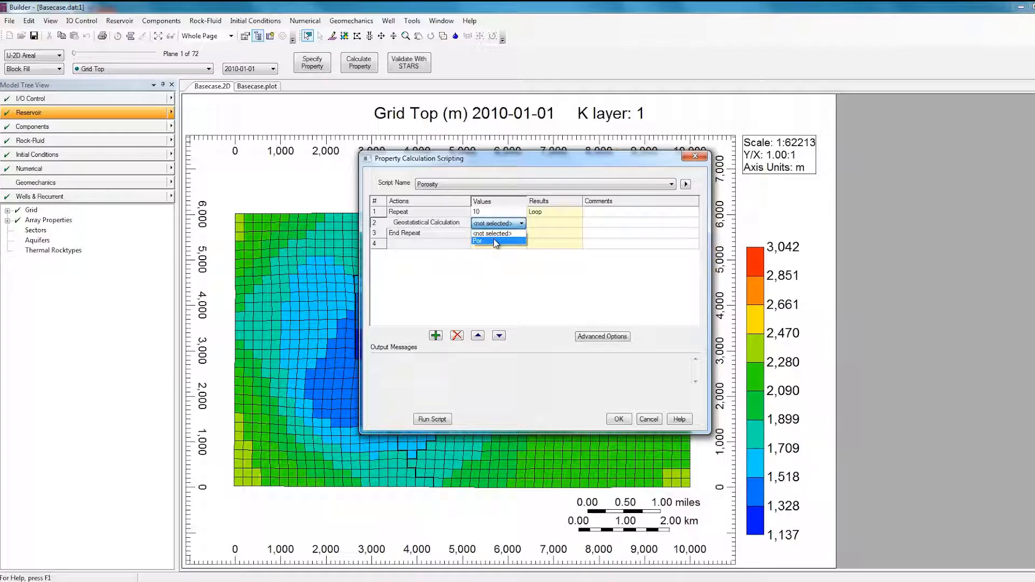
{"action": "left_click", "coordinate": [495, 241]}
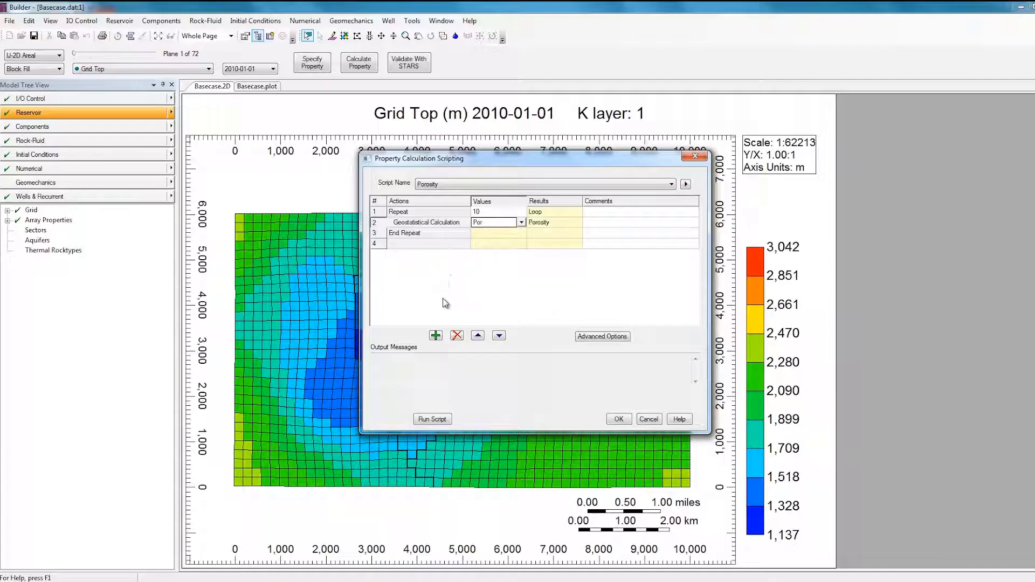
Add a Save Property As Include action before End Repeat, saving Porosity to Porosity.inc with saving type Save Include Only
{"action": "left_click", "coordinate": [436, 338]}
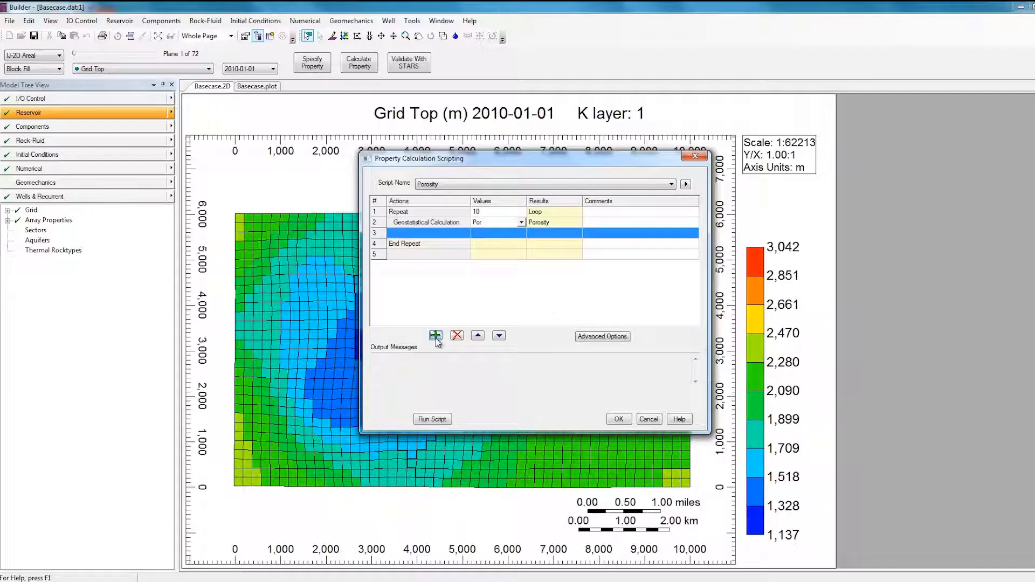
{"action": "right_click", "coordinate": [411, 241]}
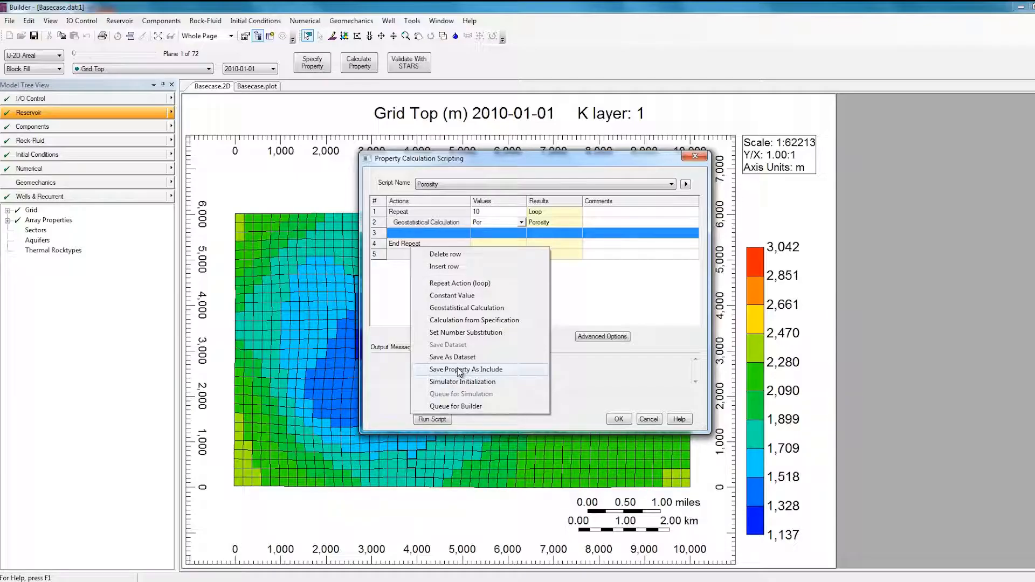
{"action": "left_click", "coordinate": [459, 369]}
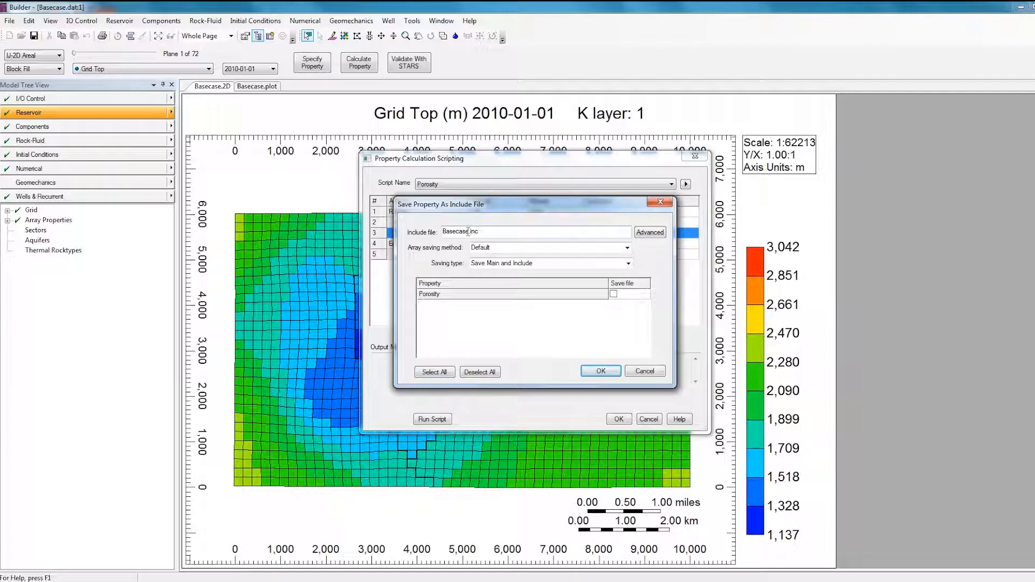
{"action": "left_click_drag", "start_coordinate": [467, 231], "coordinate": [430, 232]}
{"action": "type", "text": "e"}
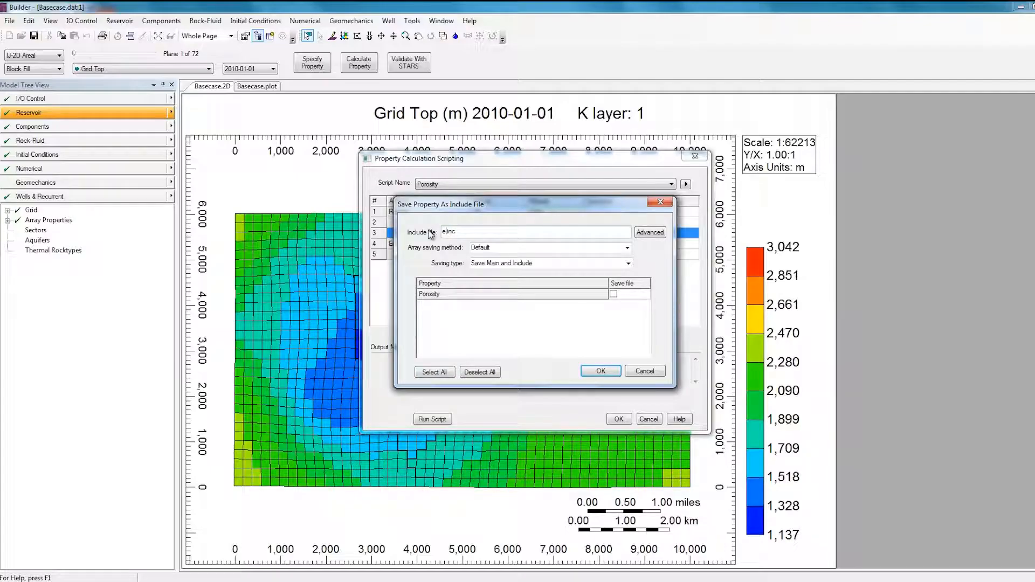
{"action": "type", "text": "Porosity"}
{"action": "left_click", "coordinate": [628, 266]}
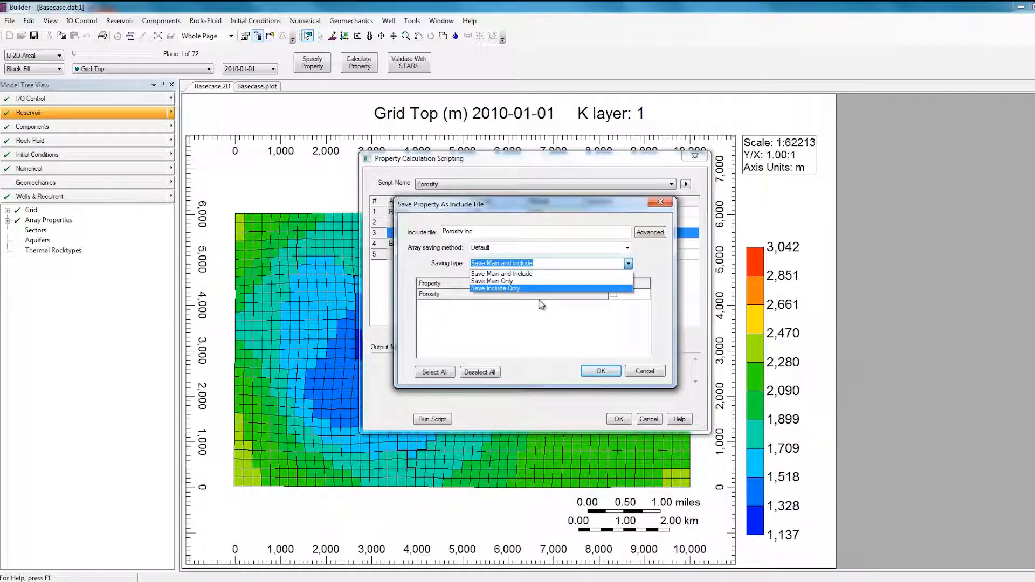
{"action": "left_click", "coordinate": [527, 289]}
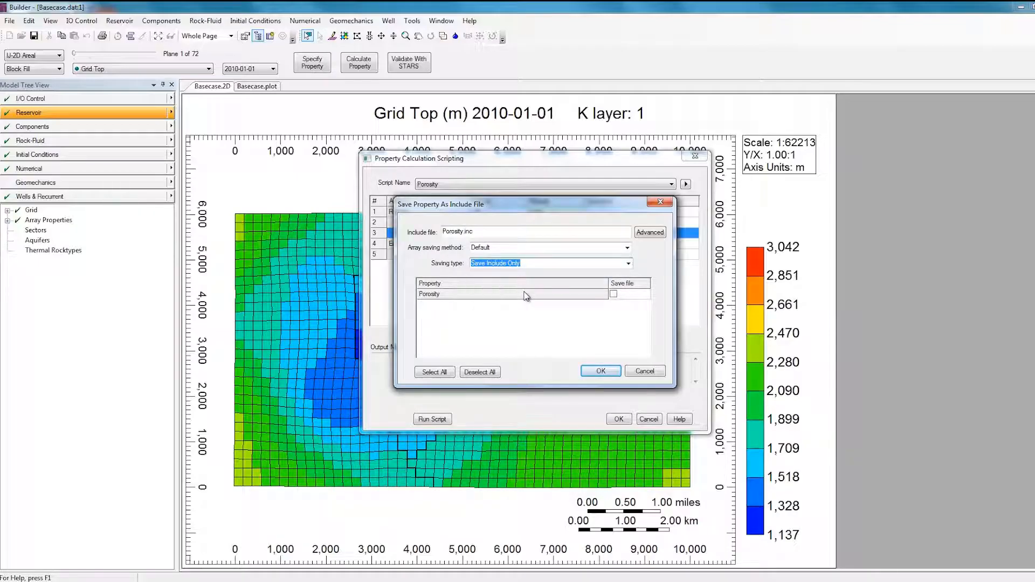
{"action": "left_click", "coordinate": [614, 295]}
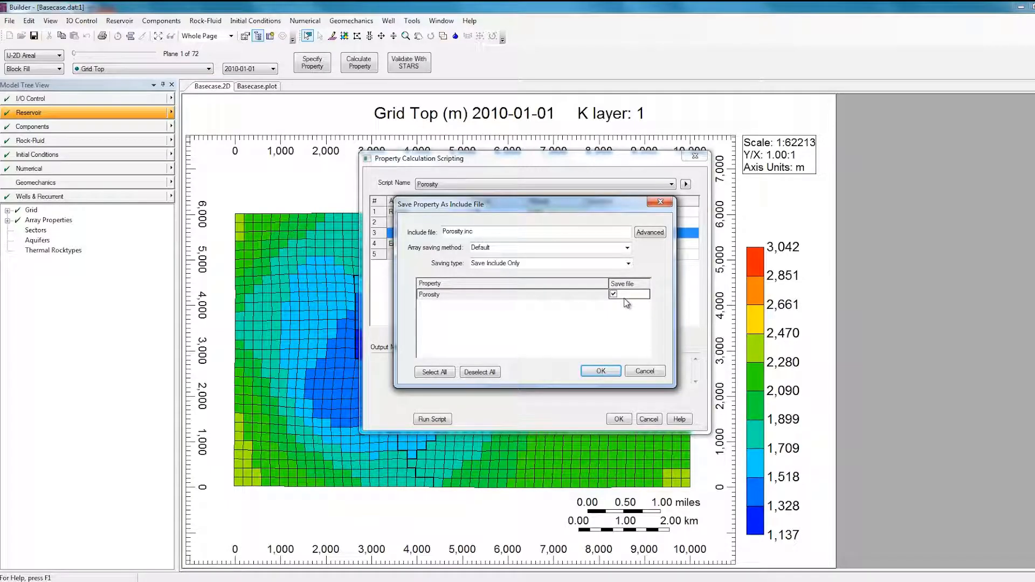
{"action": "left_click", "coordinate": [609, 371]}
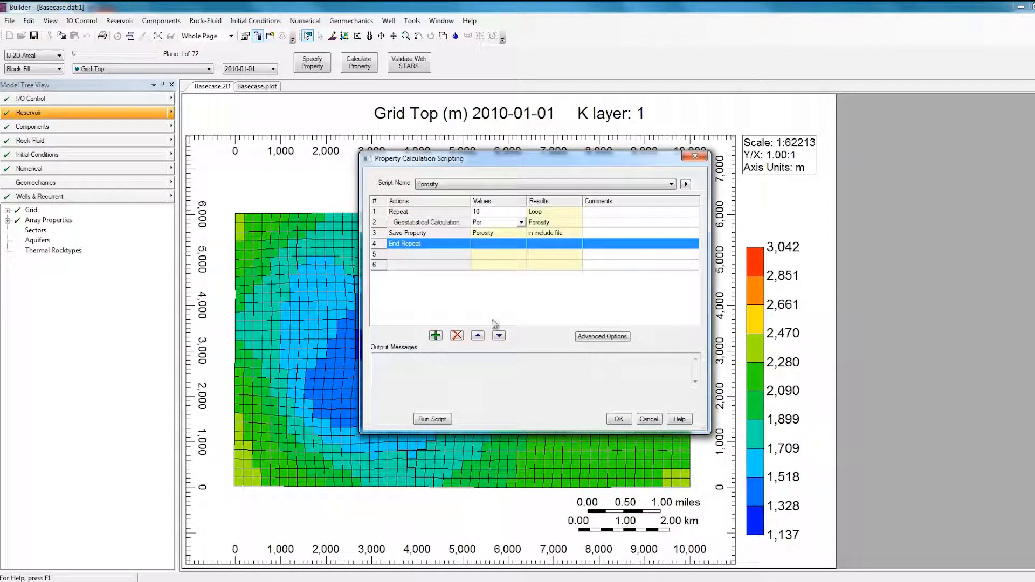
Go through the loop's actions, run the Porosity script and check its output messages
{"action": "left_click", "coordinate": [456, 224]}
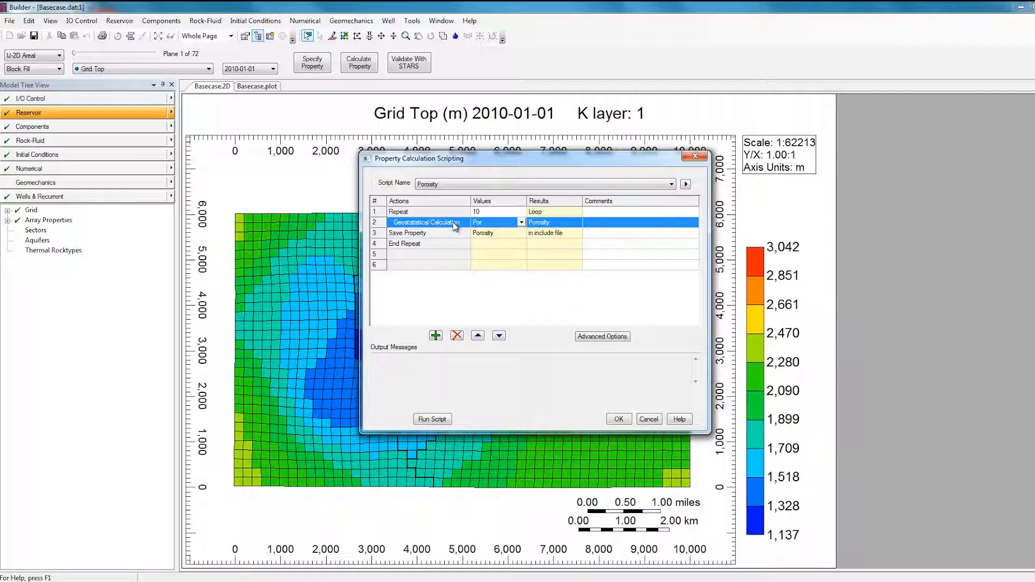
{"action": "left_click", "coordinate": [446, 234]}
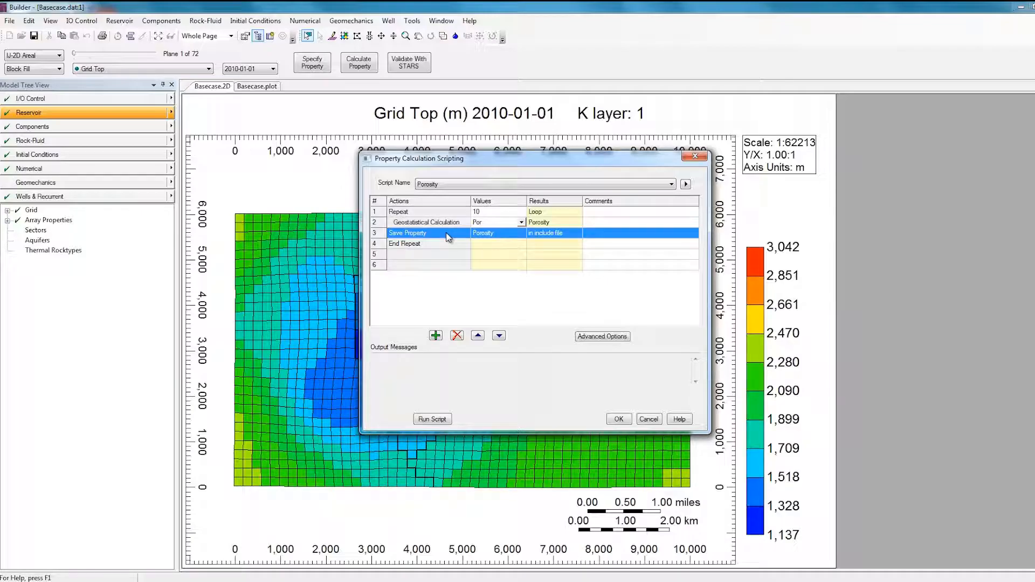
{"action": "left_click", "coordinate": [444, 246]}
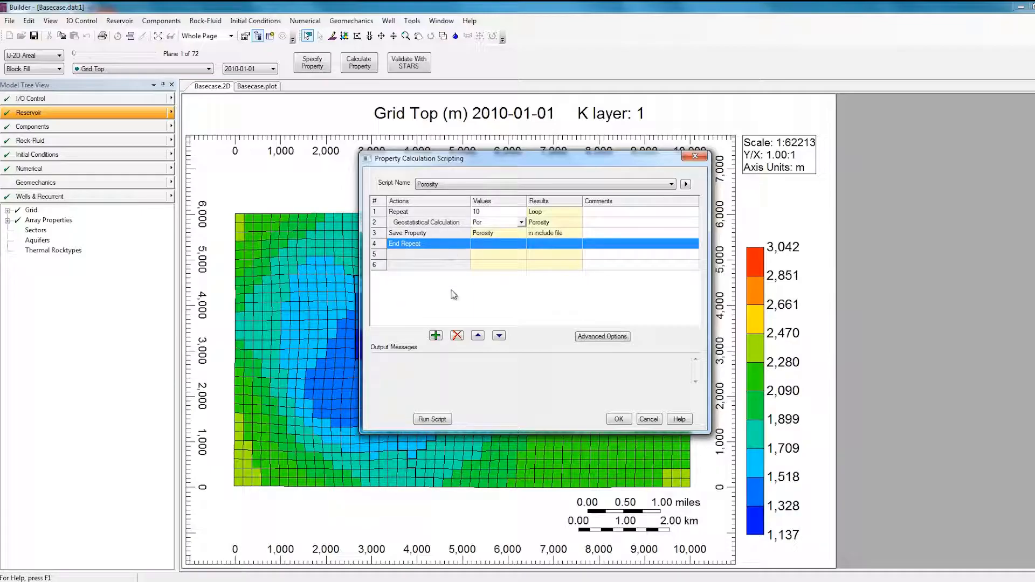
{"action": "left_click", "coordinate": [440, 422]}
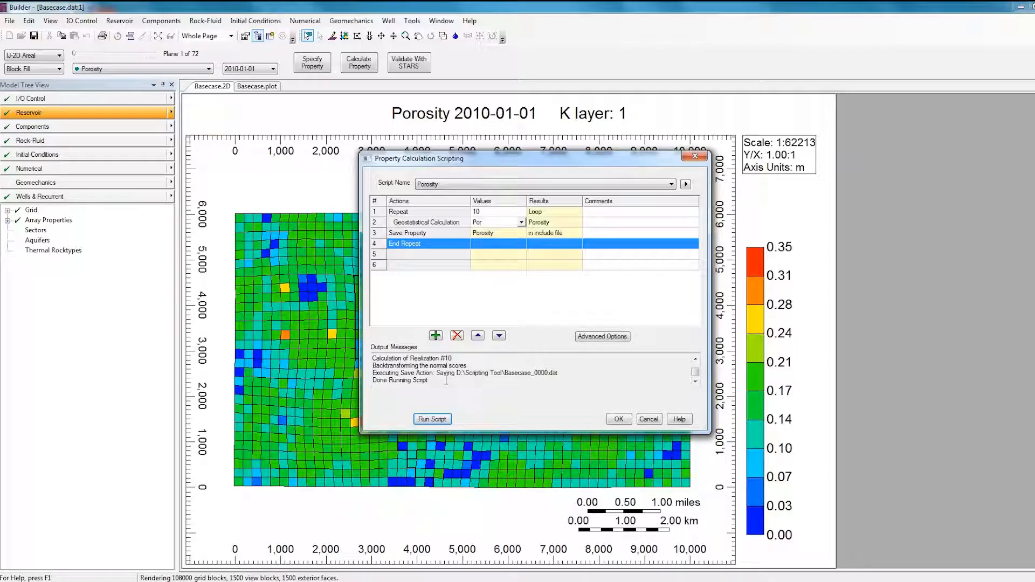
{"action": "left_click_drag", "start_coordinate": [429, 383], "coordinate": [365, 385]}
{"action": "left_click", "coordinate": [452, 381]}
Switch to CMG Technologies Launcher, open Porosity_0002.inc in TextPad to examine the porosity values, and return to Builder
{"action": "left_click", "coordinate": [212, 581]}
{"action": "left_click", "coordinate": [352, 148]}
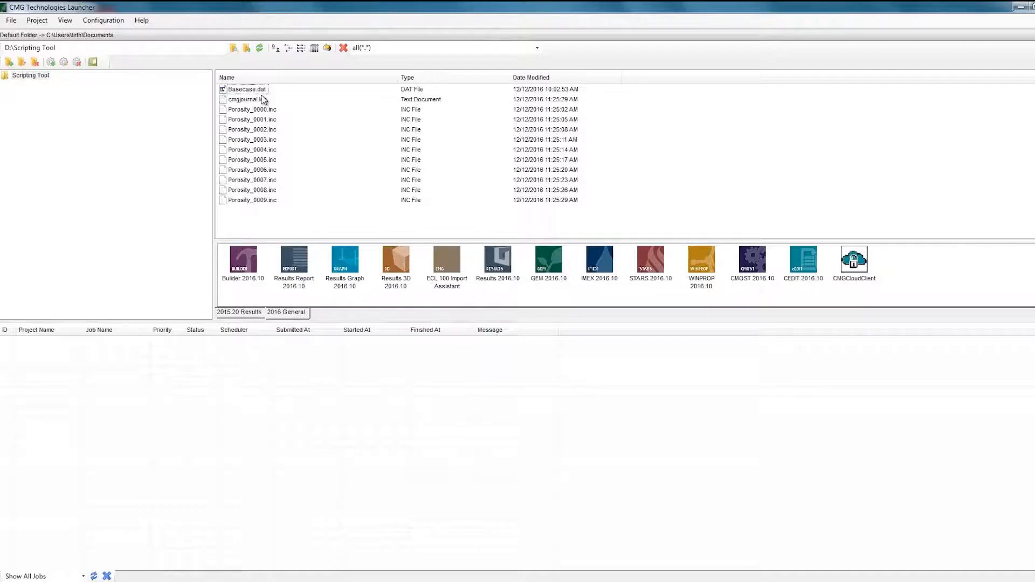
{"action": "right_click", "coordinate": [259, 133]}
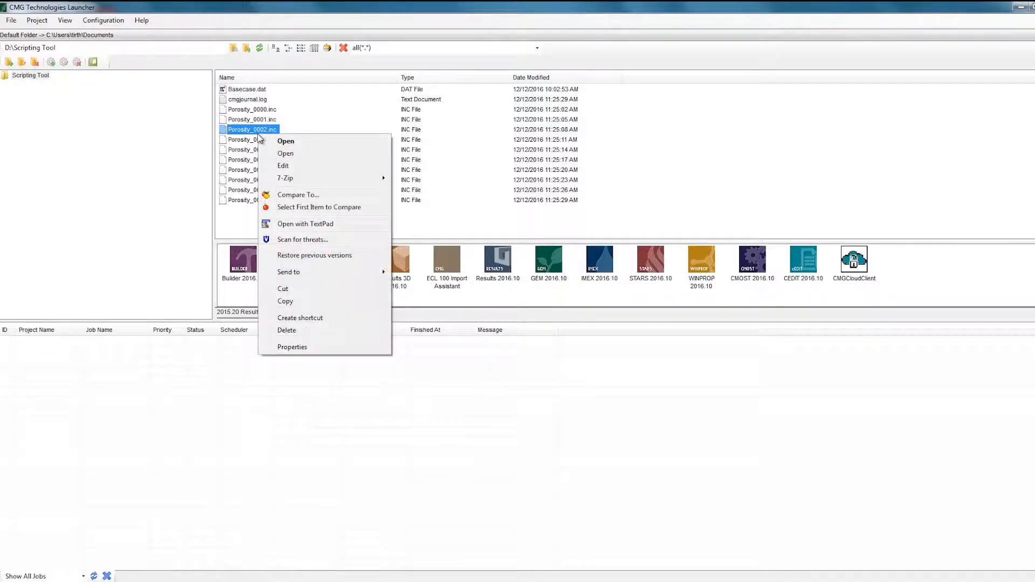
{"action": "mouse_move", "coordinate": [272, 277]}
{"action": "left_click", "coordinate": [302, 225]}
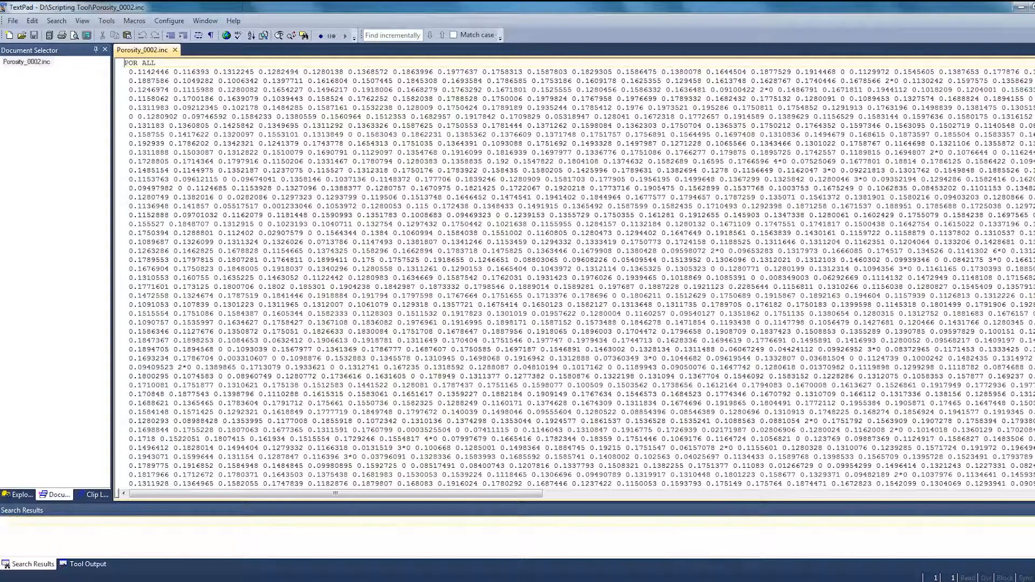
{"action": "left_click", "coordinate": [1034, 7]}
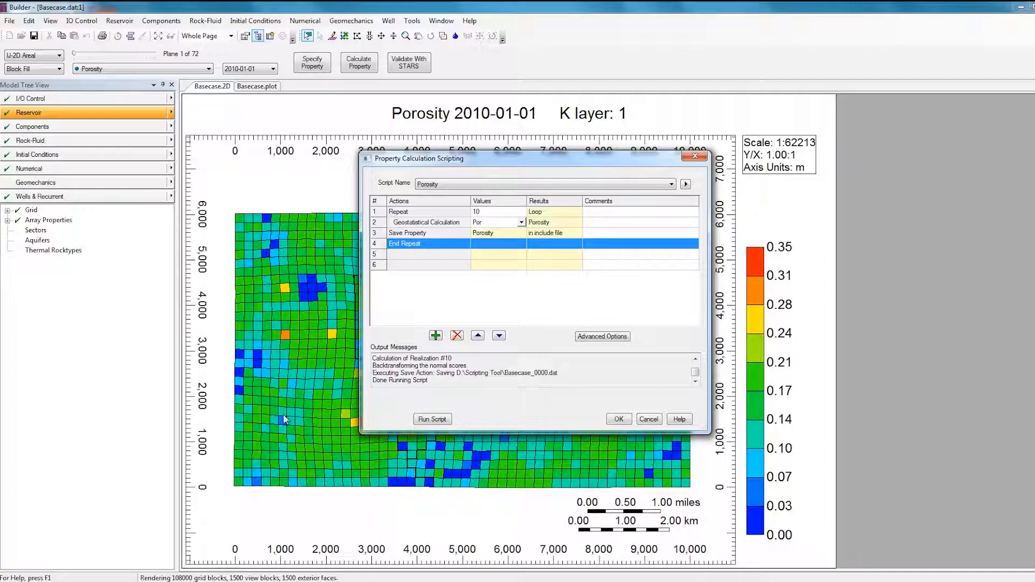
Delete the Save Property action from the Porosity script's repeat loop
{"action": "left_click", "coordinate": [376, 235]}
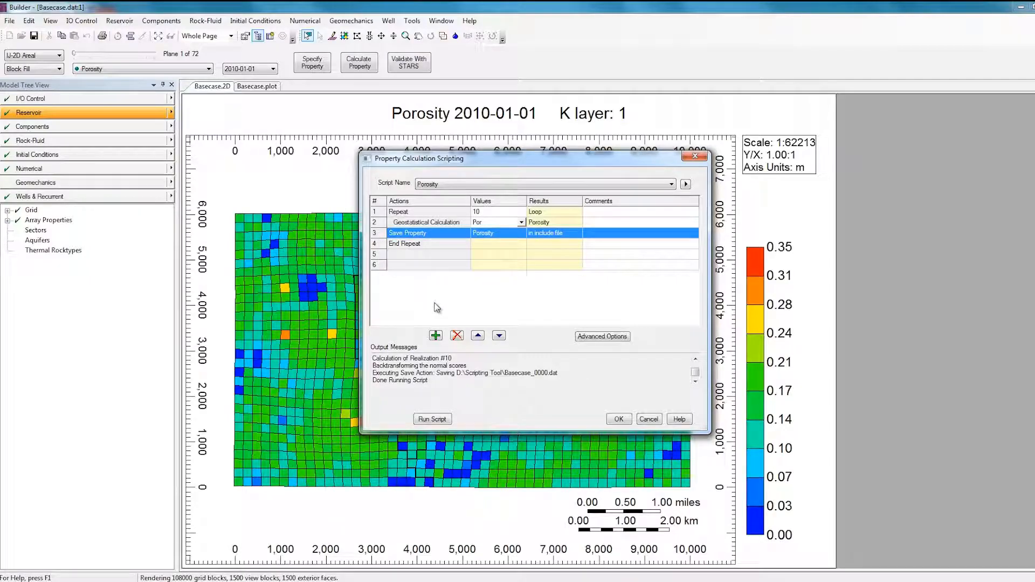
{"action": "left_click", "coordinate": [457, 336]}
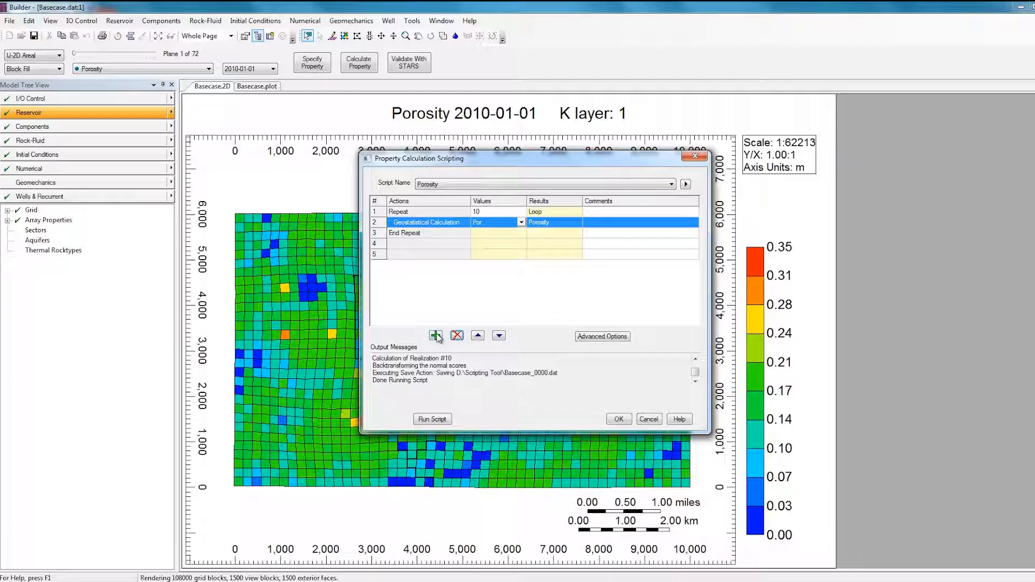
Insert a Save As Dataset action before End Repeat in the Porosity script, using the base name Por
{"action": "left_click", "coordinate": [436, 335]}
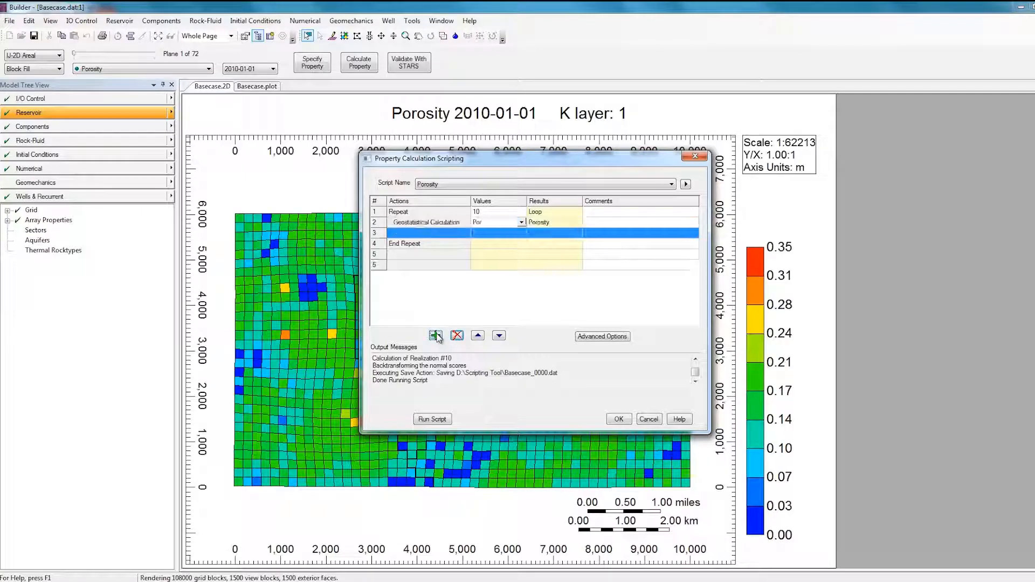
{"action": "right_click", "coordinate": [435, 244]}
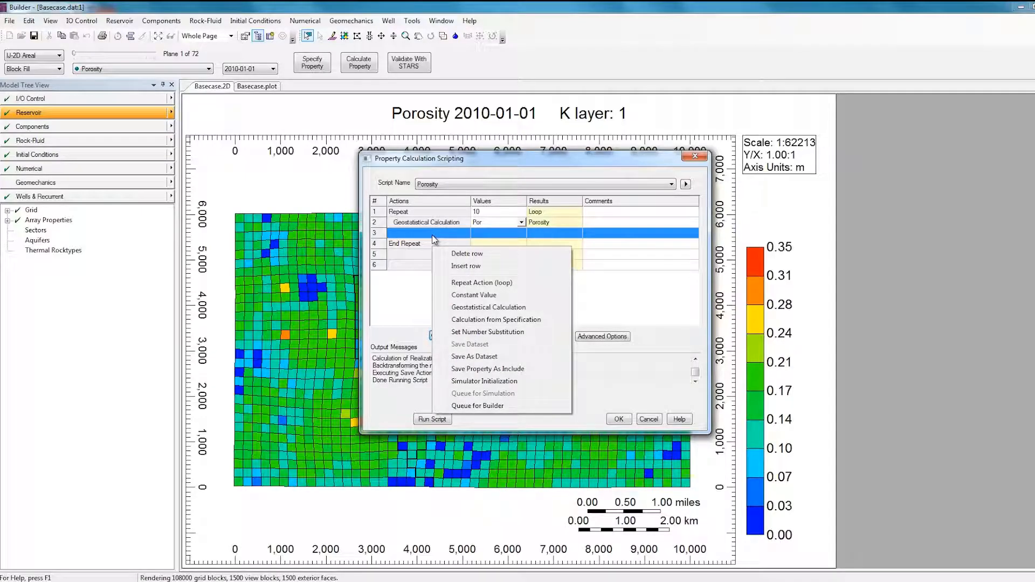
{"action": "left_click", "coordinate": [480, 359]}
{"action": "left_click_drag", "start_coordinate": [483, 264], "coordinate": [412, 268]}
{"action": "type", "text": "Por"}
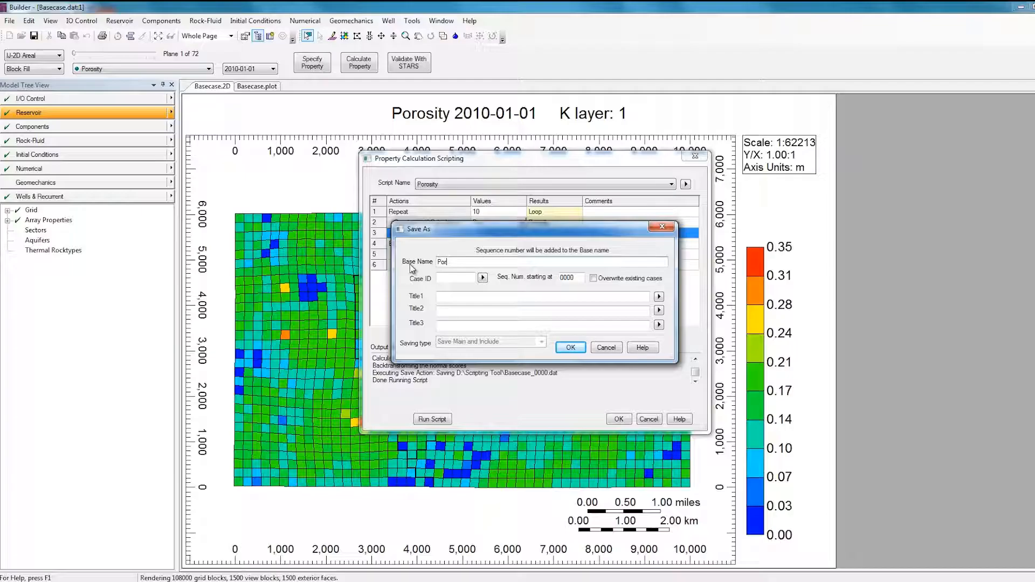
{"action": "left_click", "coordinate": [569, 347]}
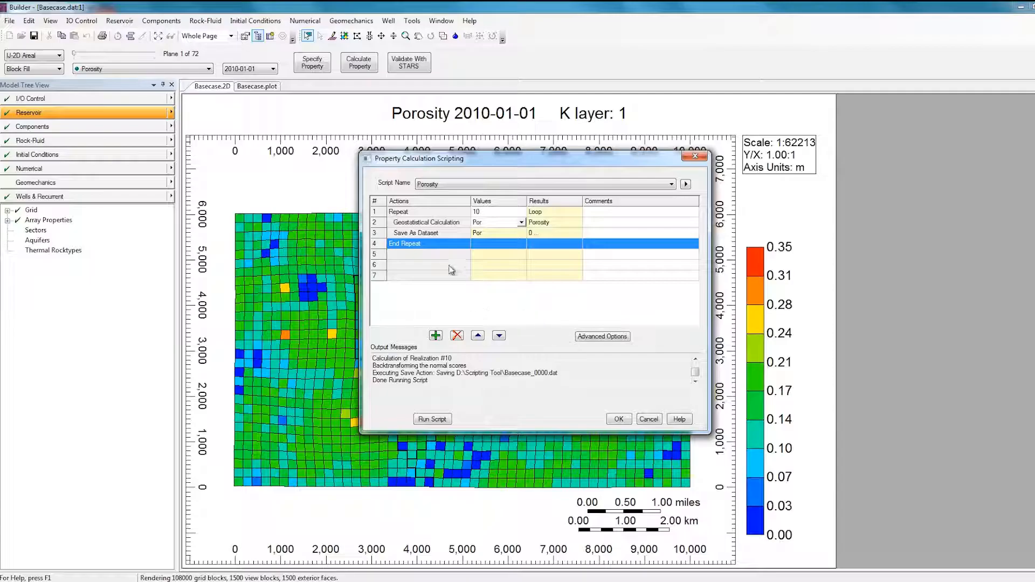
Insert a Queue for Simulation action after Save As Dataset, using 2 processors and the Local scheduler
{"action": "left_click", "coordinate": [427, 236]}
{"action": "left_click", "coordinate": [436, 335]}
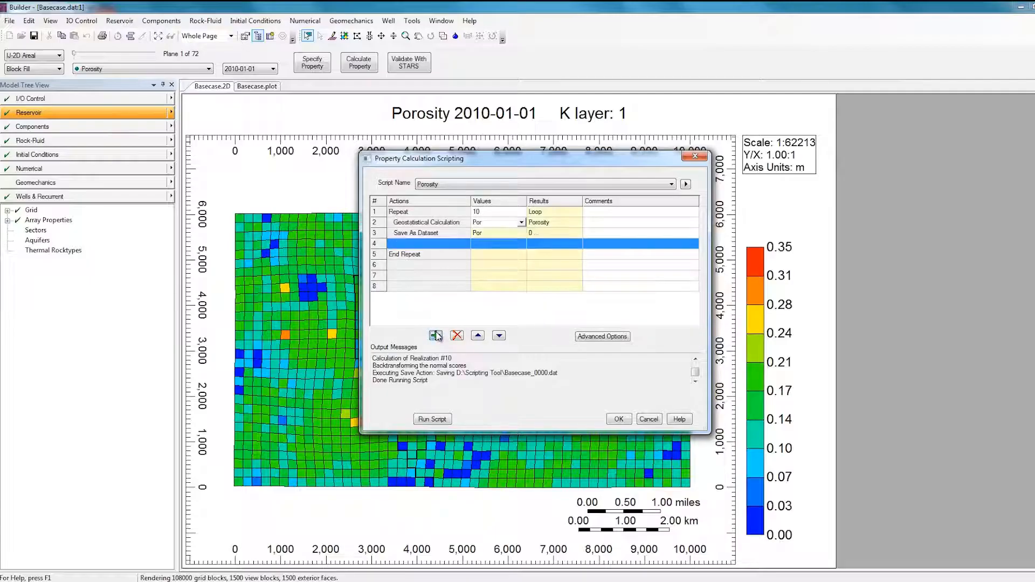
{"action": "right_click", "coordinate": [437, 254]}
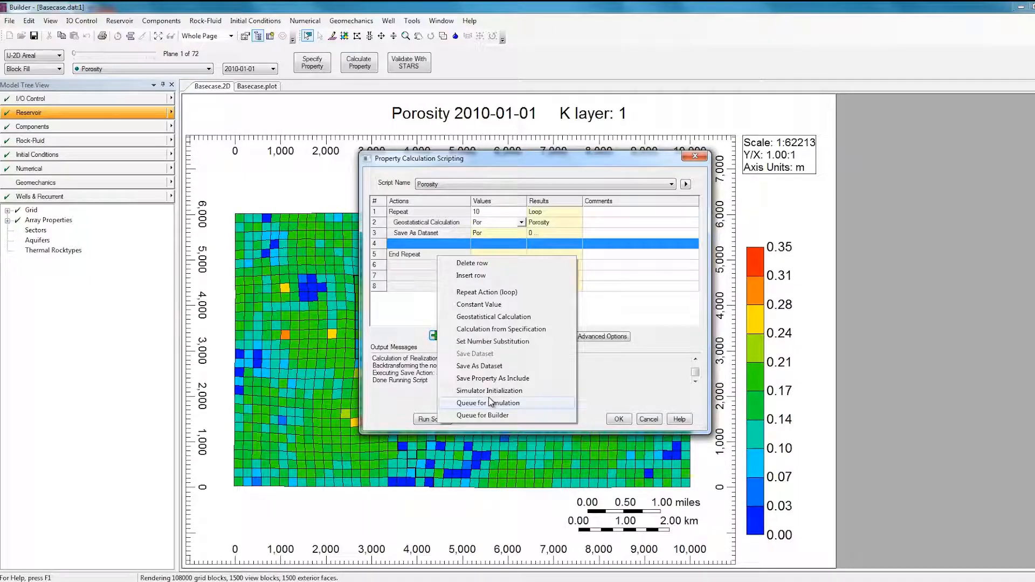
{"action": "left_click", "coordinate": [491, 402]}
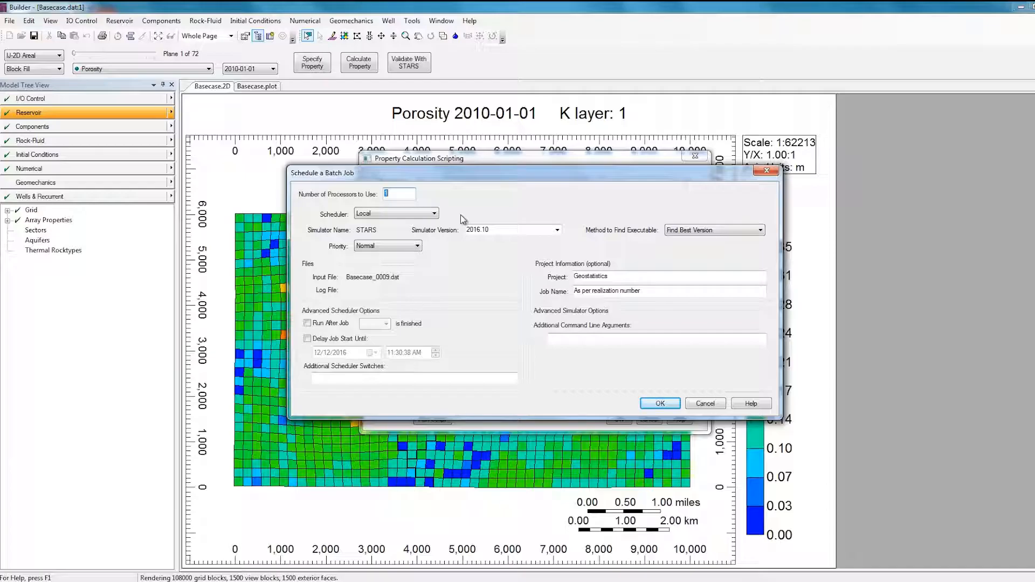
{"action": "type", "text": "2"}
{"action": "left_click", "coordinate": [663, 403]}
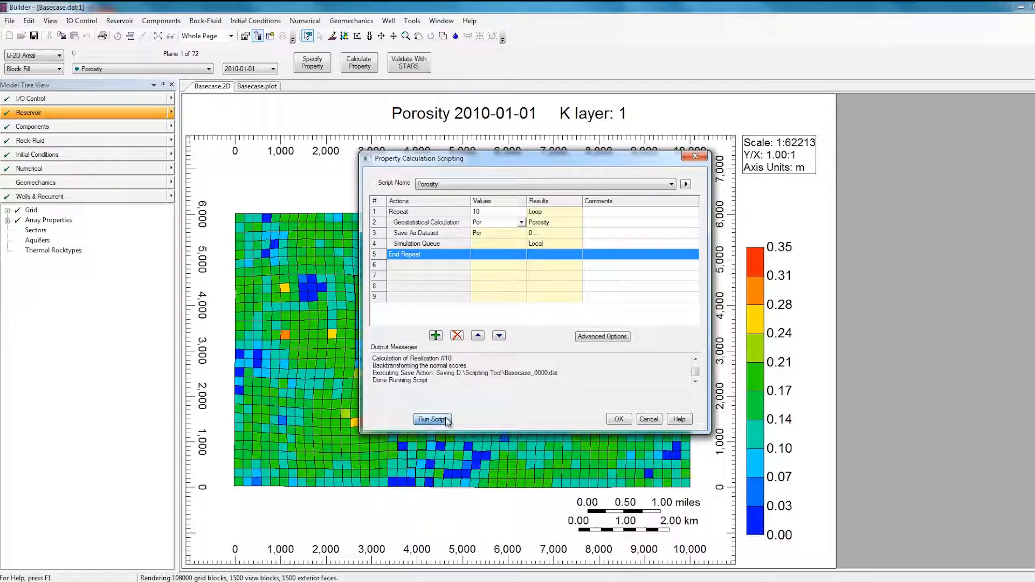
Run the Porosity script, check the Por datasets and queued jobs in CMG Technologies Launcher, and return to Builder
{"action": "left_click", "coordinate": [446, 420]}
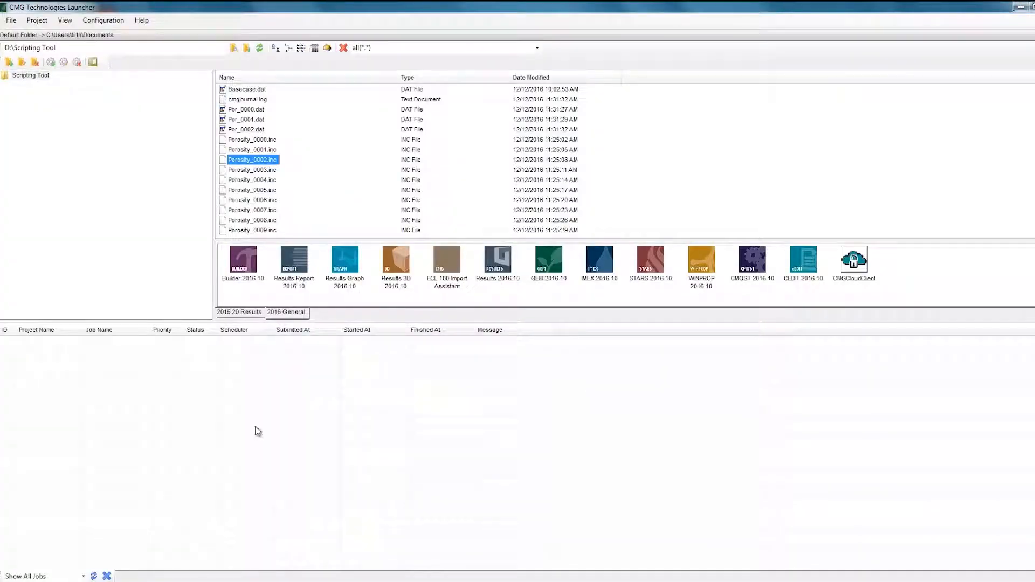
{"action": "left_click", "coordinate": [343, 157]}
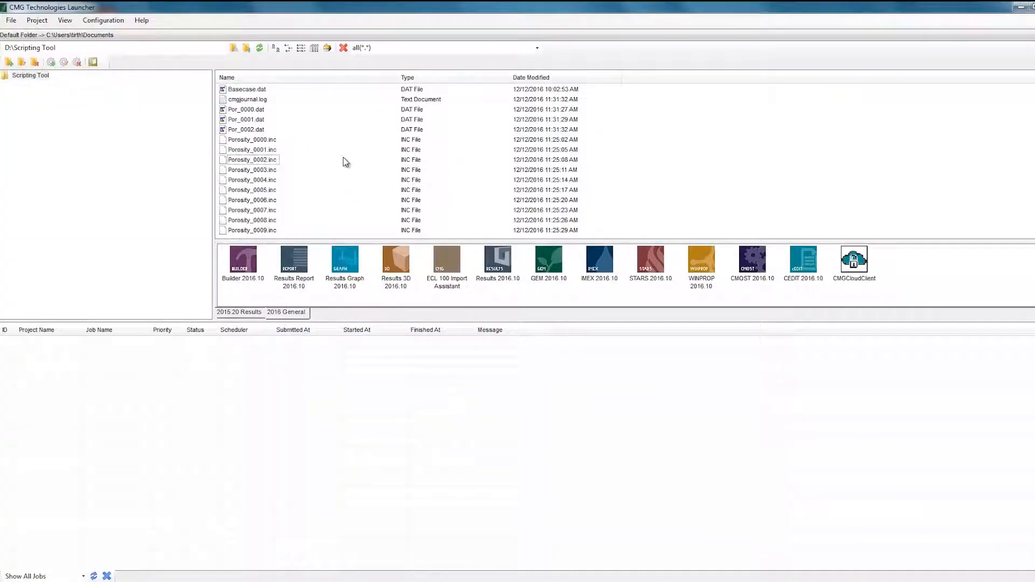
{"action": "left_click", "coordinate": [400, 50]}
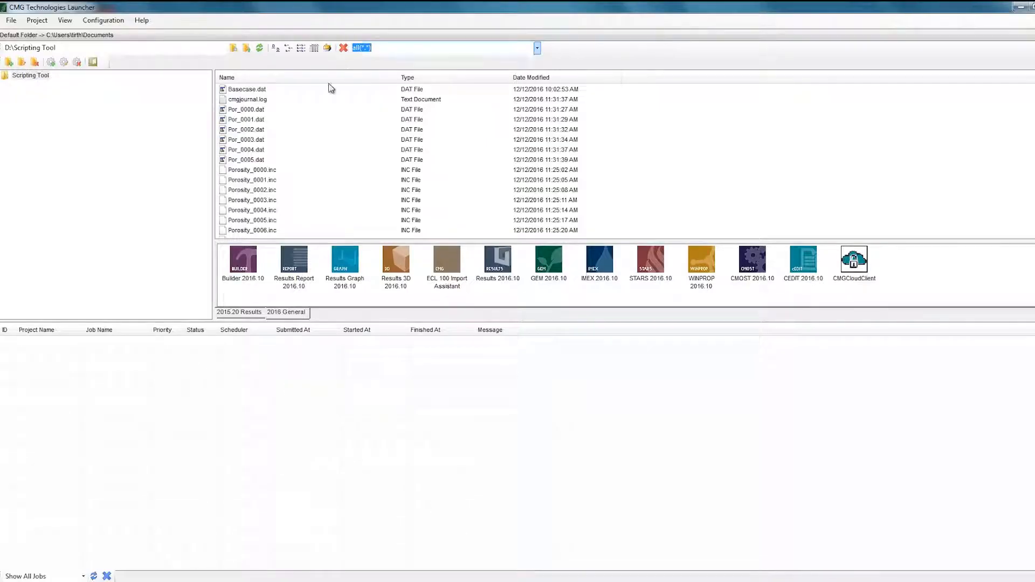
{"action": "left_click", "coordinate": [281, 109]}
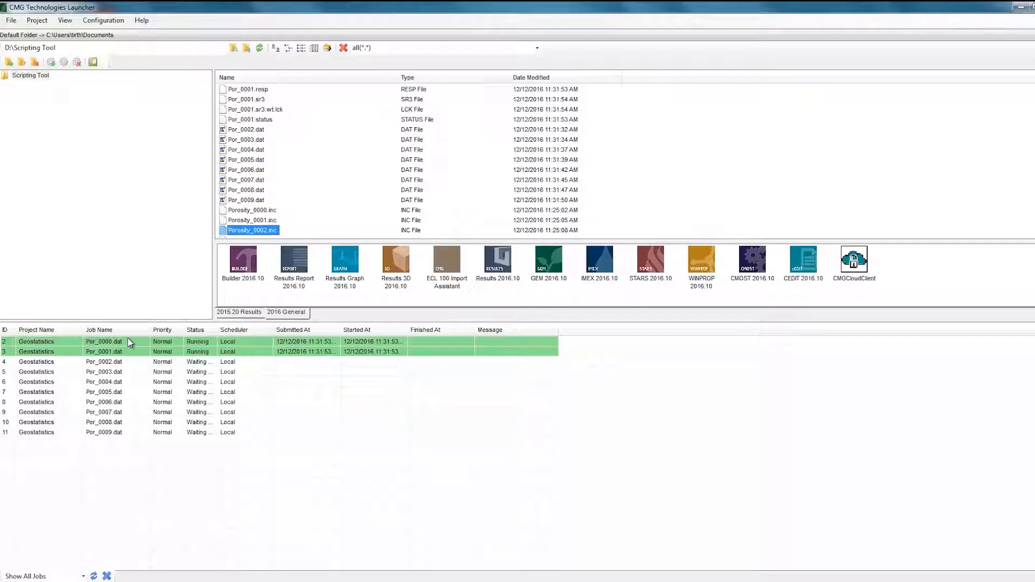
{"action": "key", "text": "alt+Tab"}
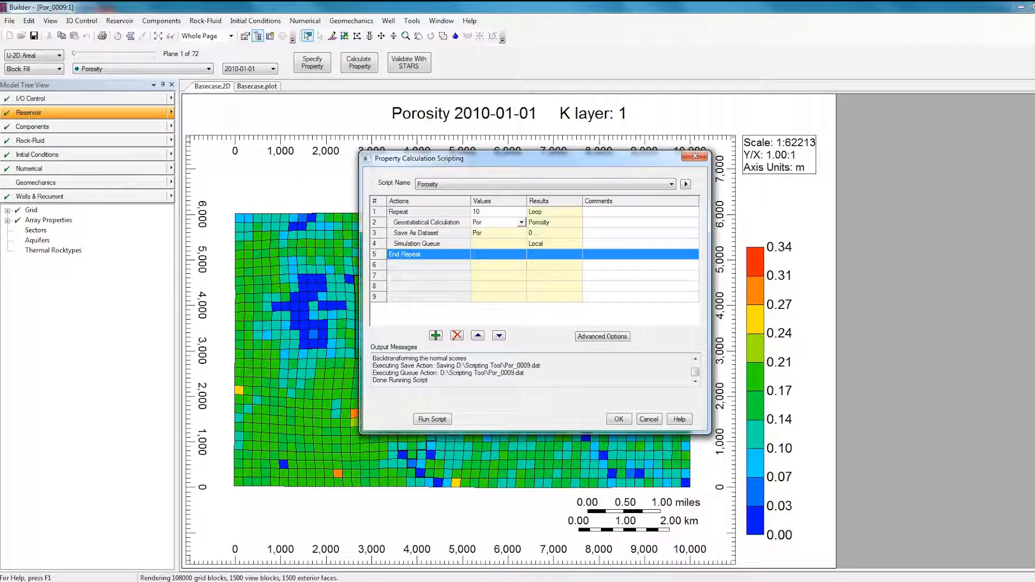